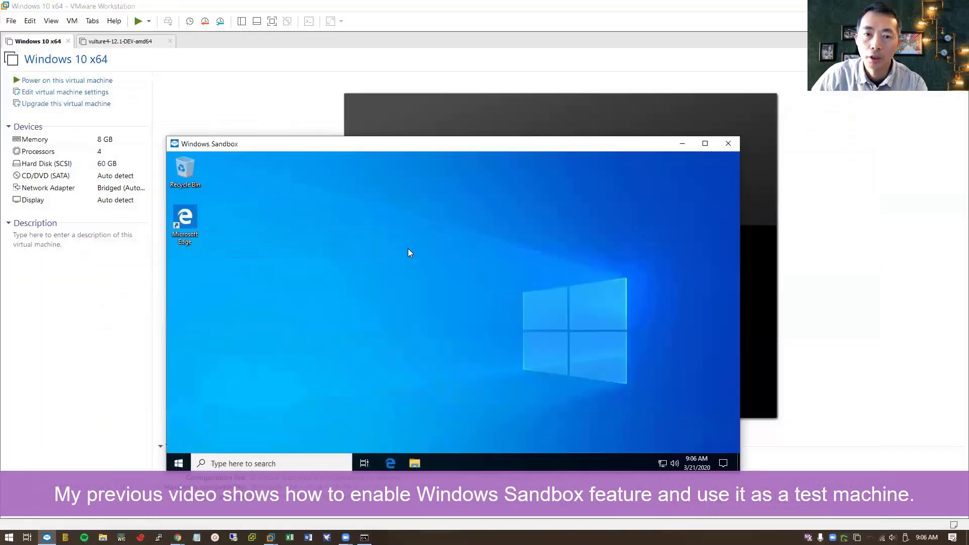
# Move the Windows Sandbox window aside and minimize it.
pyautogui.moveTo(266, 139); pyautogui.dragTo(210, 129)
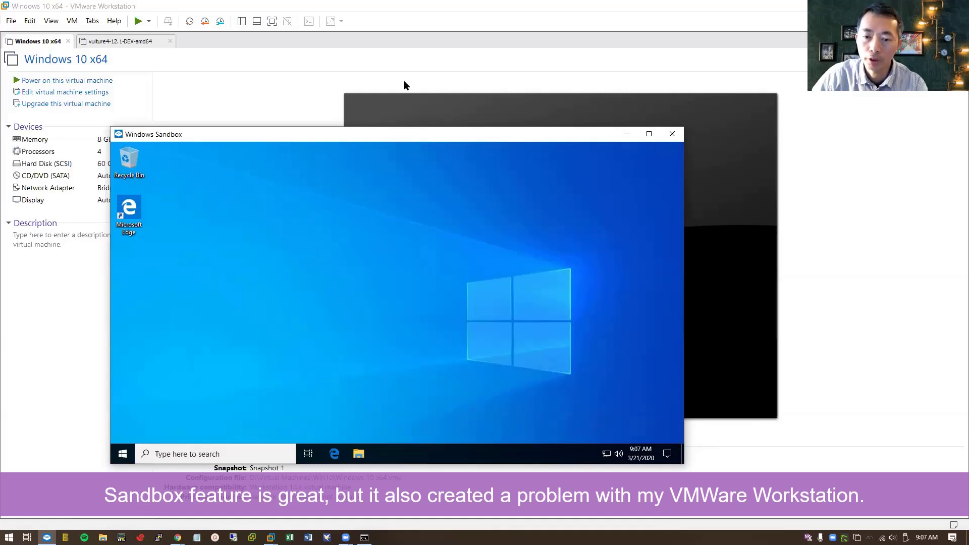
pyautogui.press('super+Down')
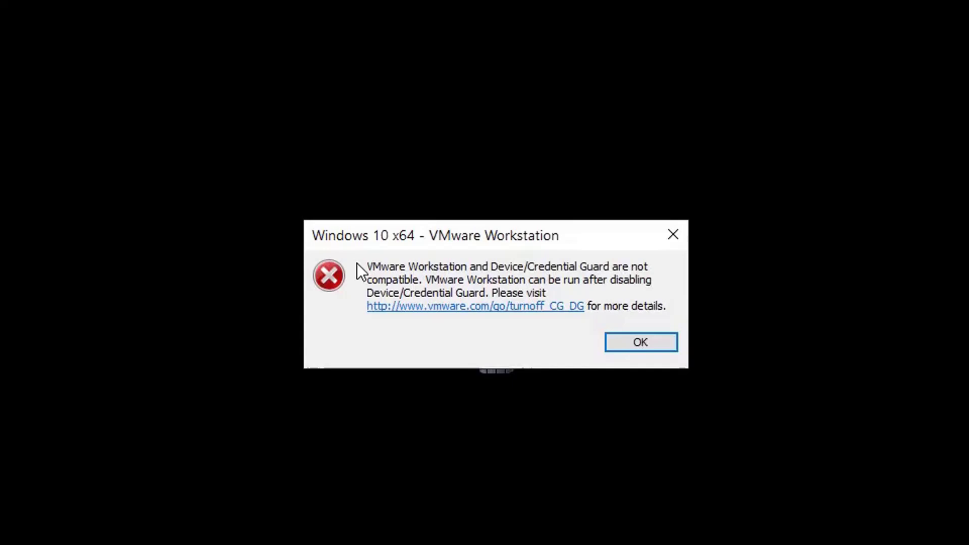
# Dismiss both errors, power on vulture4-12.1-DEV-amd64, and follow its error link to KB 2146361.
pyautogui.click(664, 342)
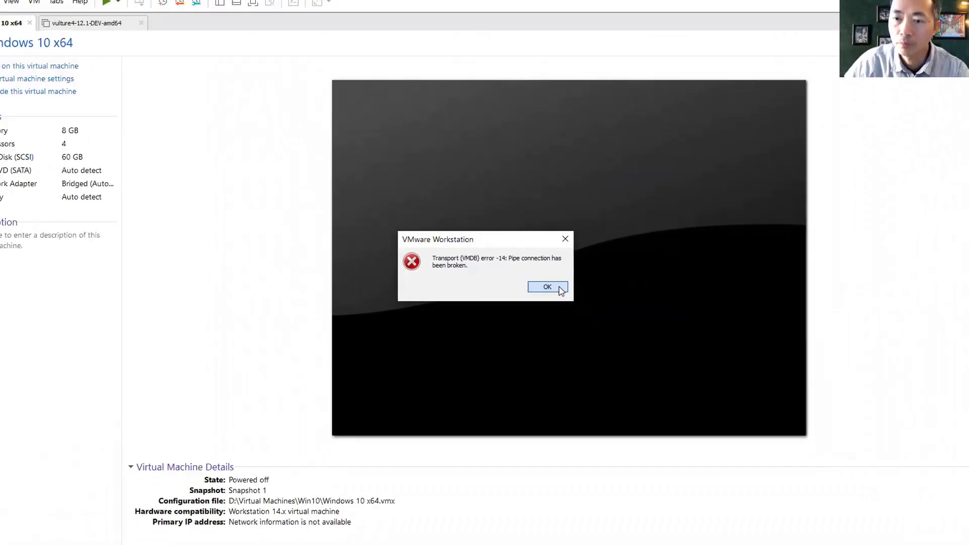
pyautogui.click(552, 285)
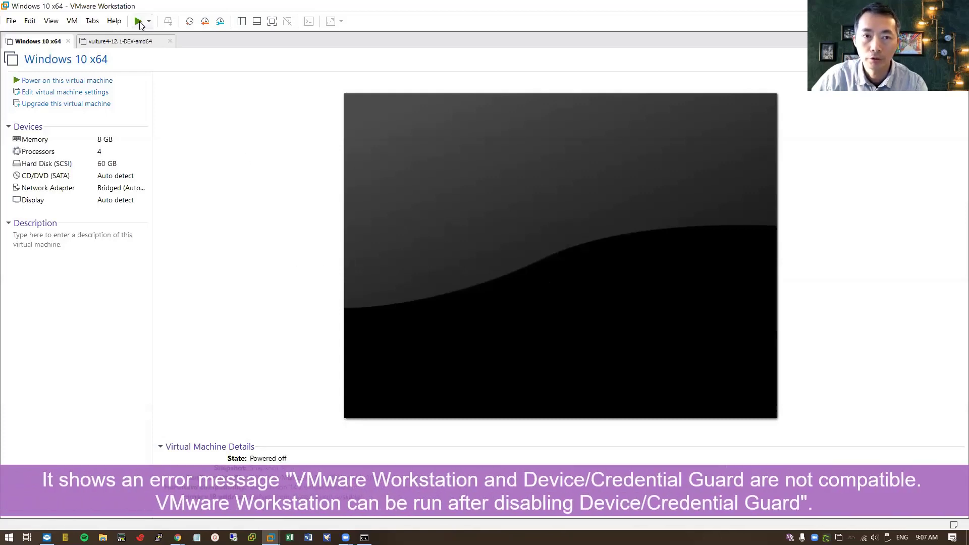
pyautogui.click(129, 43)
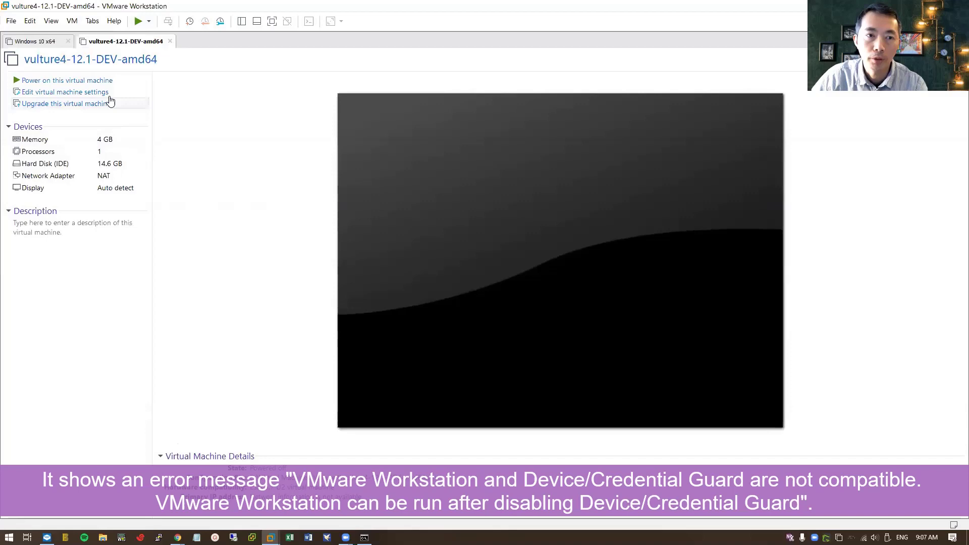
pyautogui.click(101, 81)
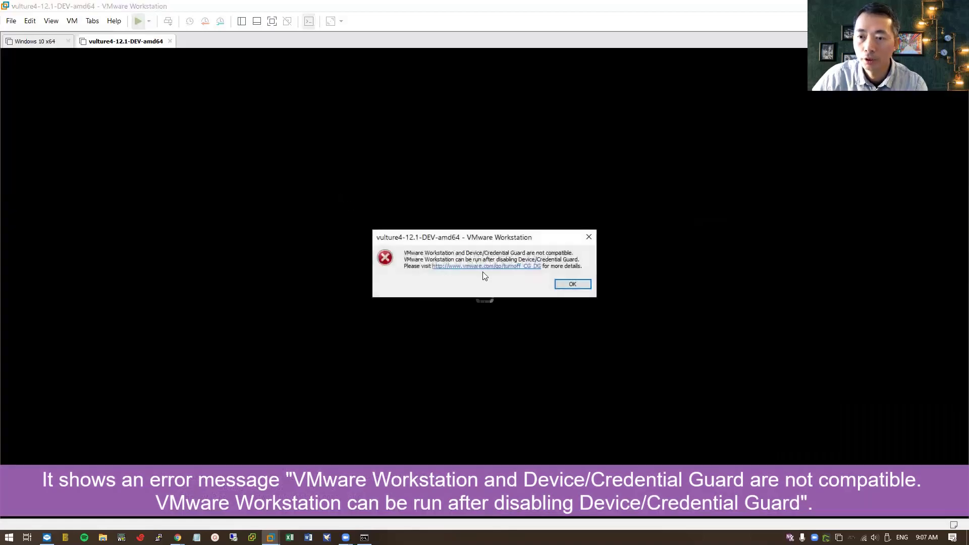
pyautogui.click(488, 266)
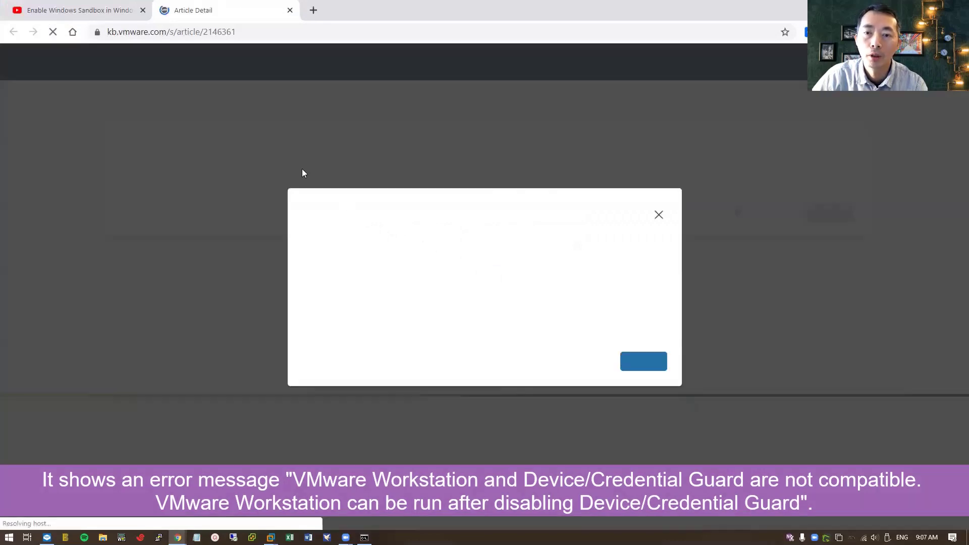
# Highlight the Resolution's 'disable Device Guard or Credential Guard' advice and open the Manage Windows Defender Credential Guard link.
pyautogui.click(642, 368)
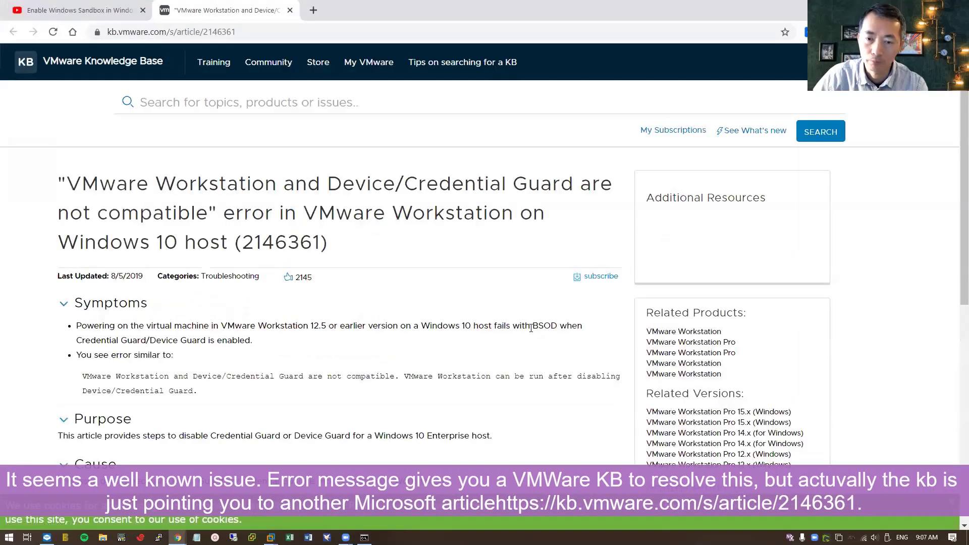
pyautogui.scroll(-6, 527, 333)
pyautogui.scroll(-1, 526, 336)
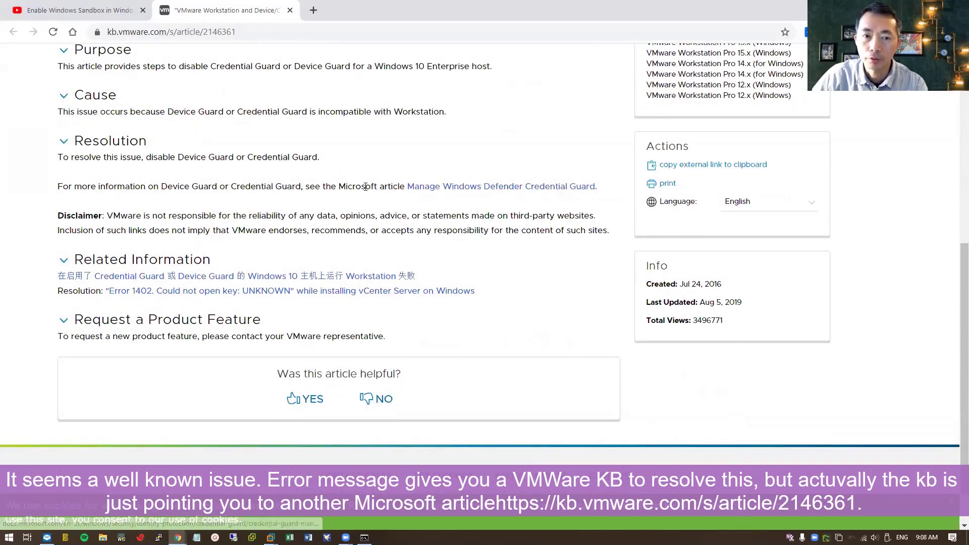
pyautogui.moveTo(143, 156); pyautogui.dragTo(329, 162)
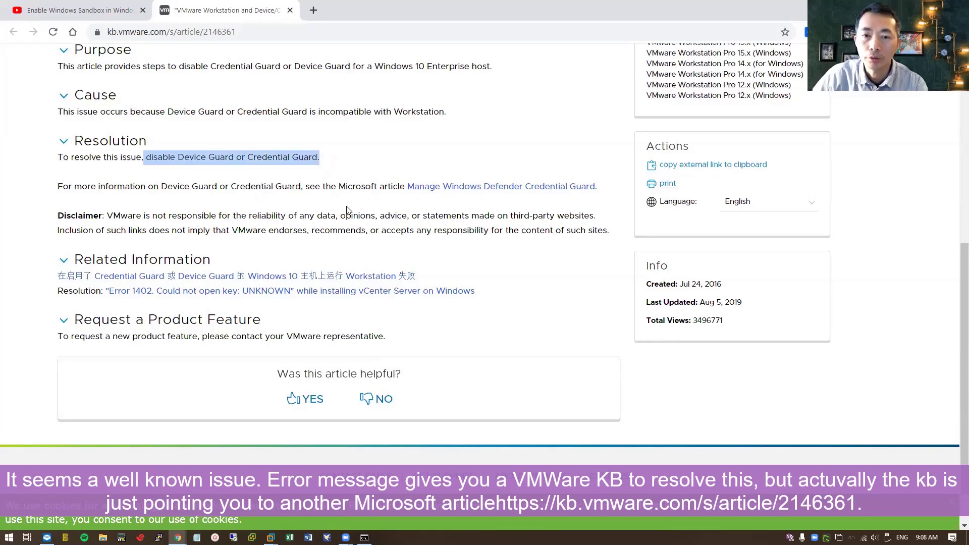
pyautogui.click(441, 188)
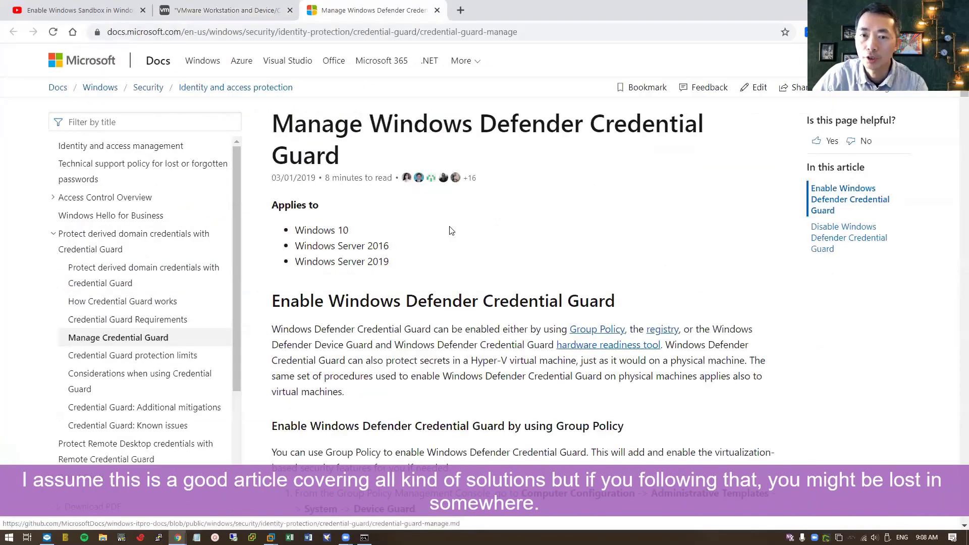
# Scroll the Credential Guard article past the Group Policy and Intune sections to the registry method.
pyautogui.scroll(-4, 446, 262)
pyautogui.scroll(-5, 434, 313)
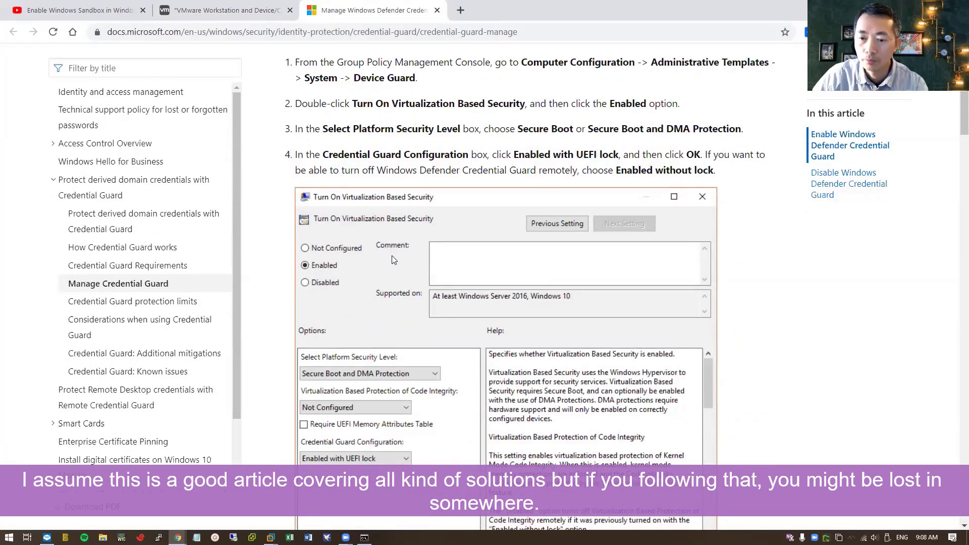
pyautogui.scroll(-7, 393, 260)
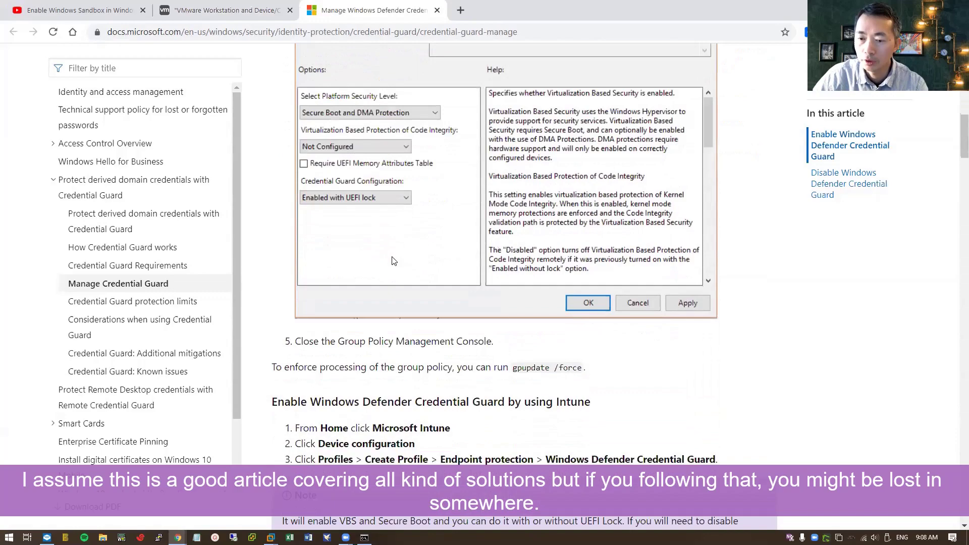
pyautogui.scroll(-5, 392, 258)
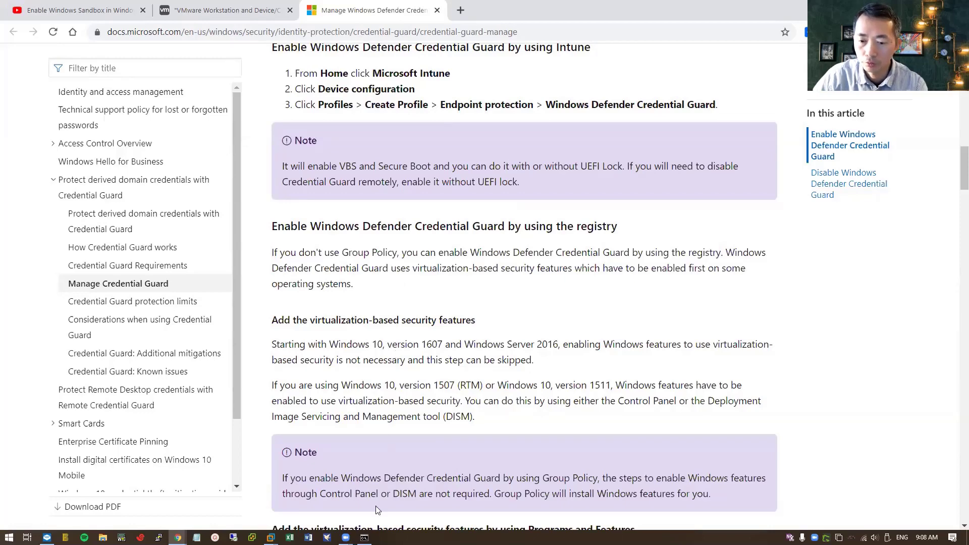
pyautogui.moveTo(365, 537)
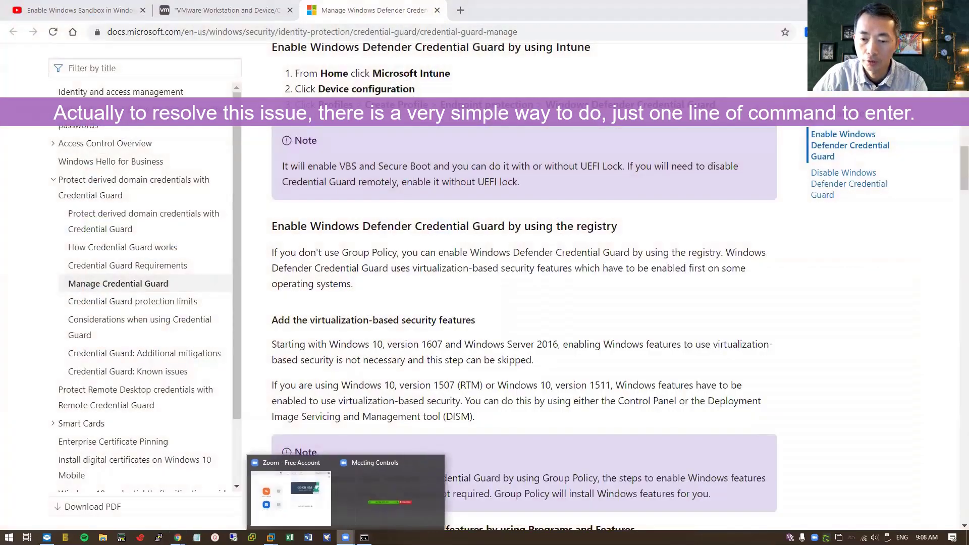
# In an administrator Command Prompt, run bcdedit /set hypervisorlaunchtype off.
pyautogui.click(365, 537)
pyautogui.moveTo(558, 279); pyautogui.dragTo(383, 201)
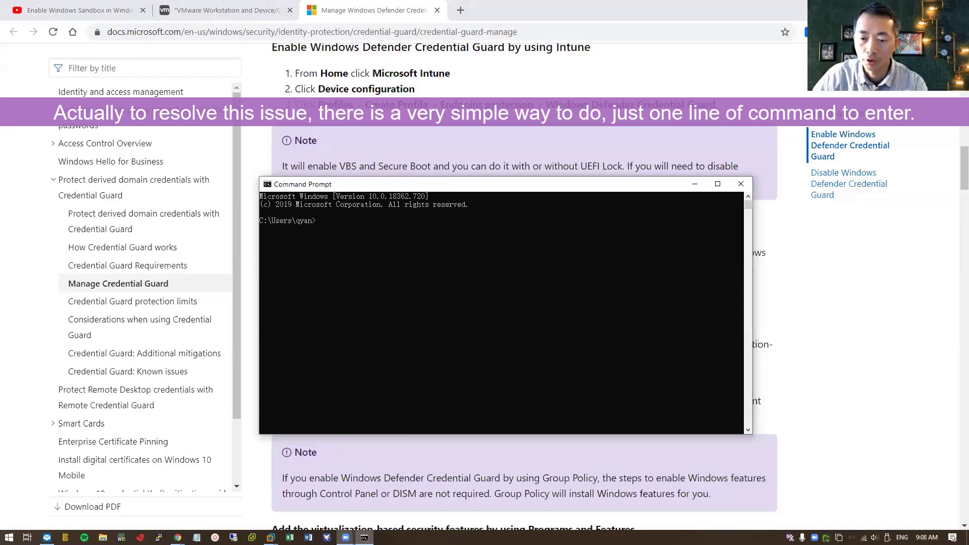
pyautogui.rightClick(364, 537)
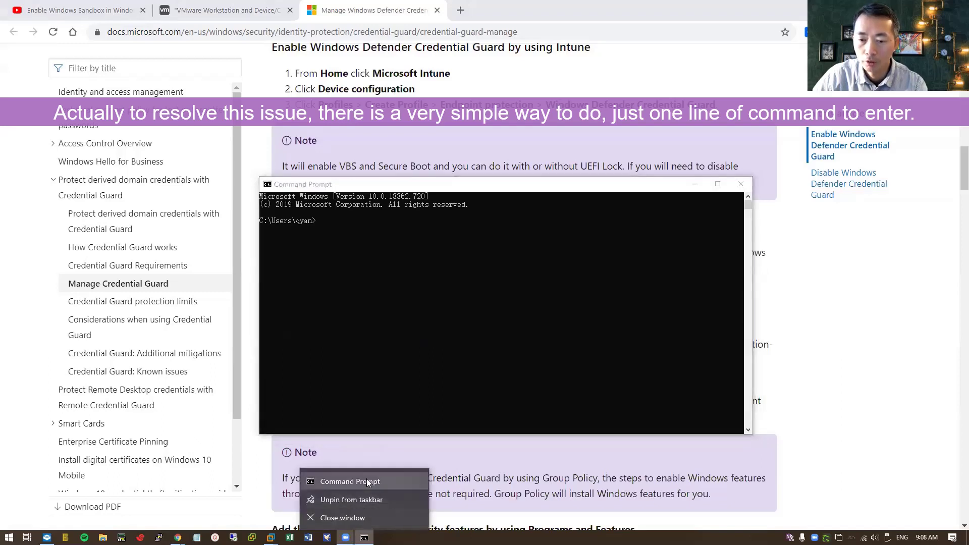
pyautogui.rightClick(367, 478)
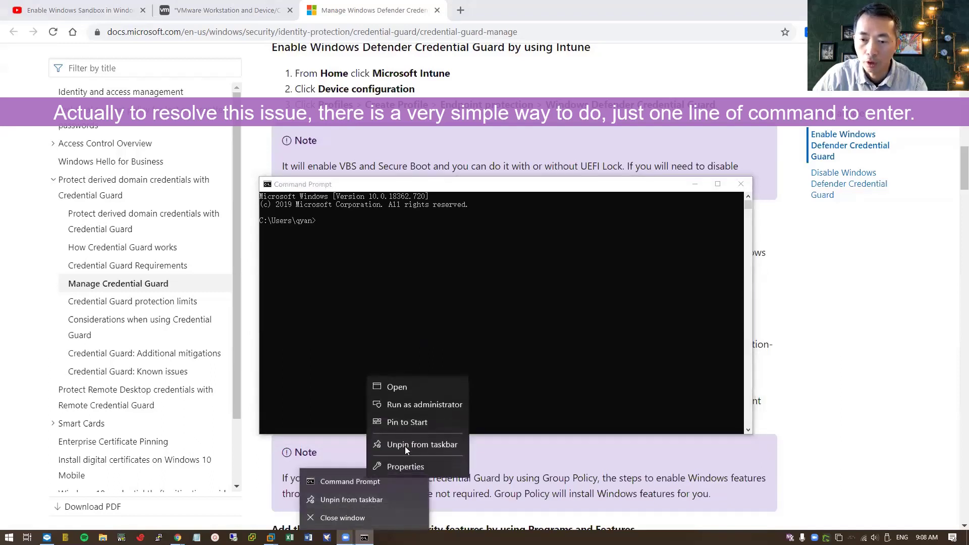
pyautogui.click(442, 403)
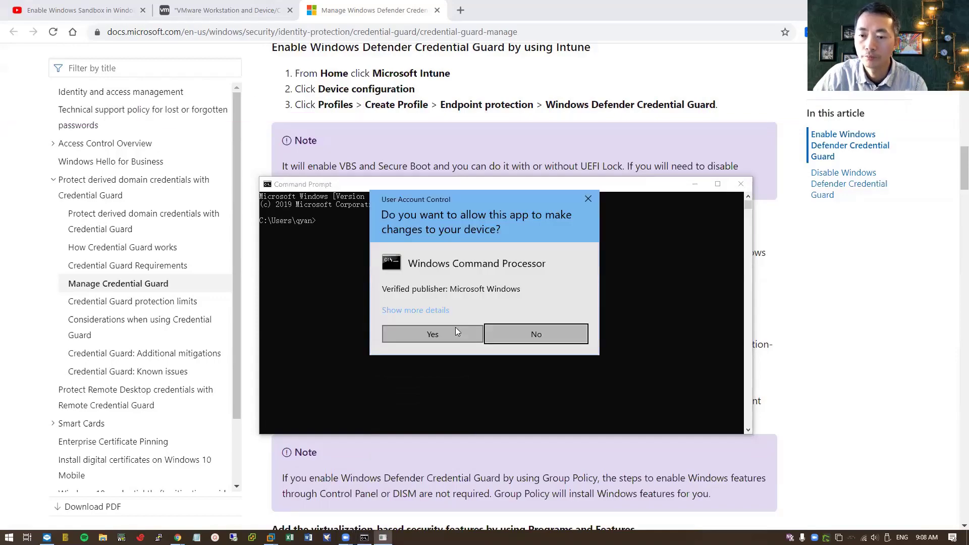
pyautogui.click(455, 327)
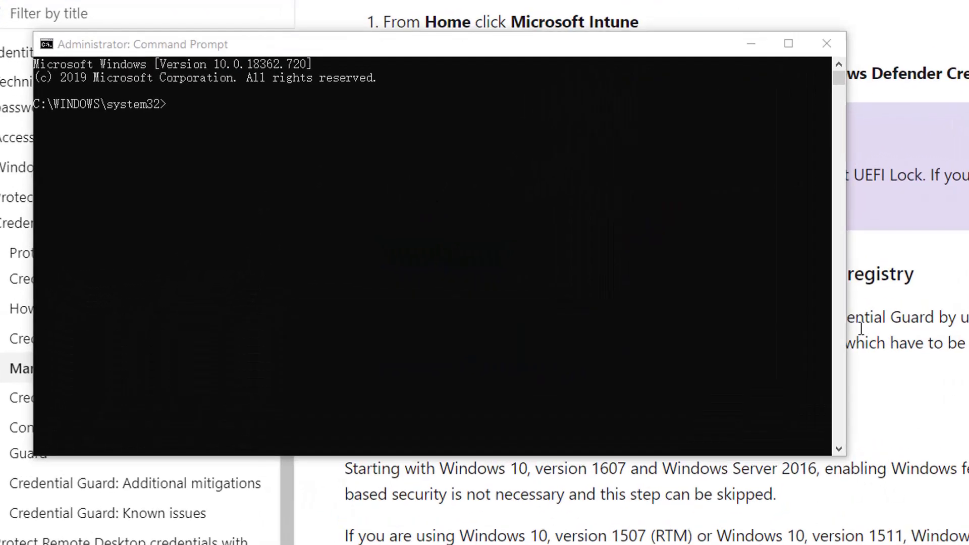
pyautogui.write('bcdedit /set hypervisorlaunchtype off')
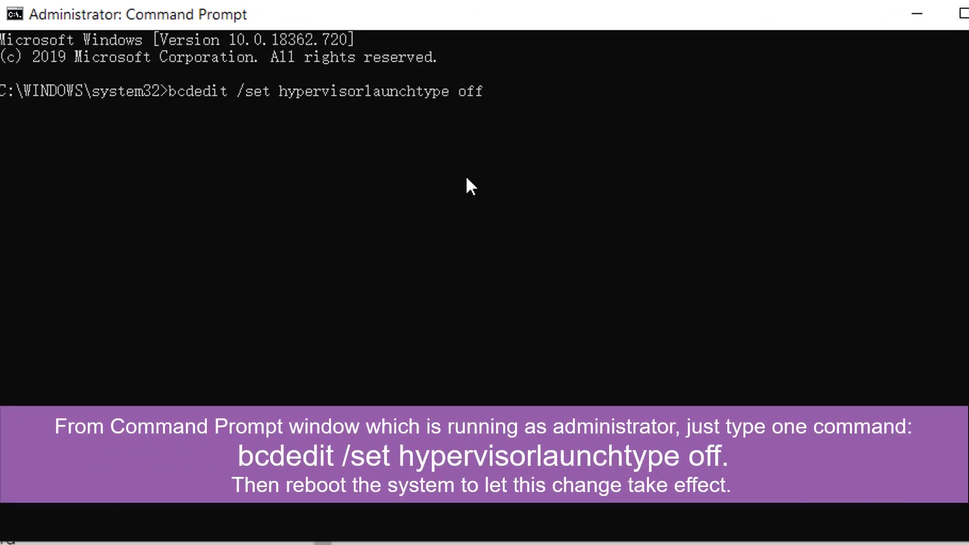
pyautogui.press('Return')
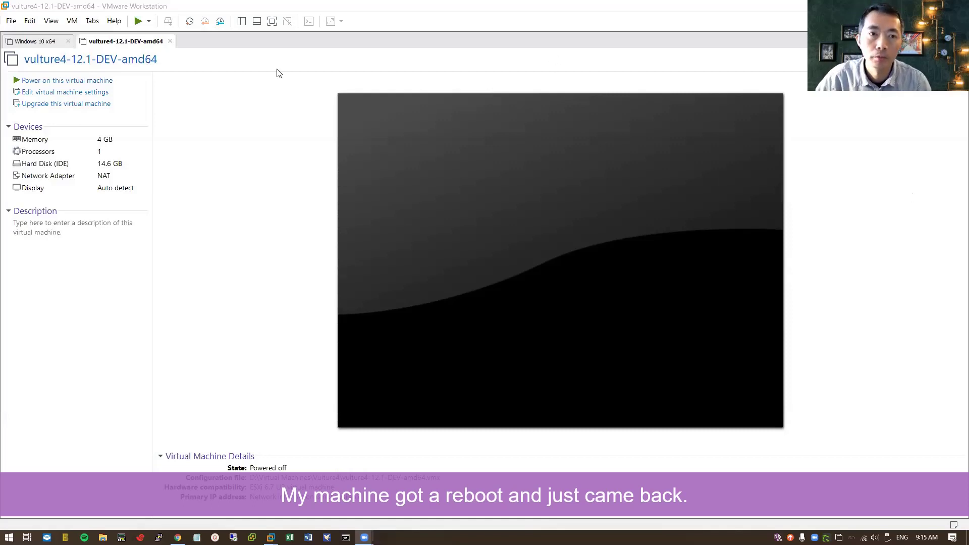
# Power on the Windows 10 x64 and vulture4 VMs, then launch Windows Sandbox.
pyautogui.click(52, 45)
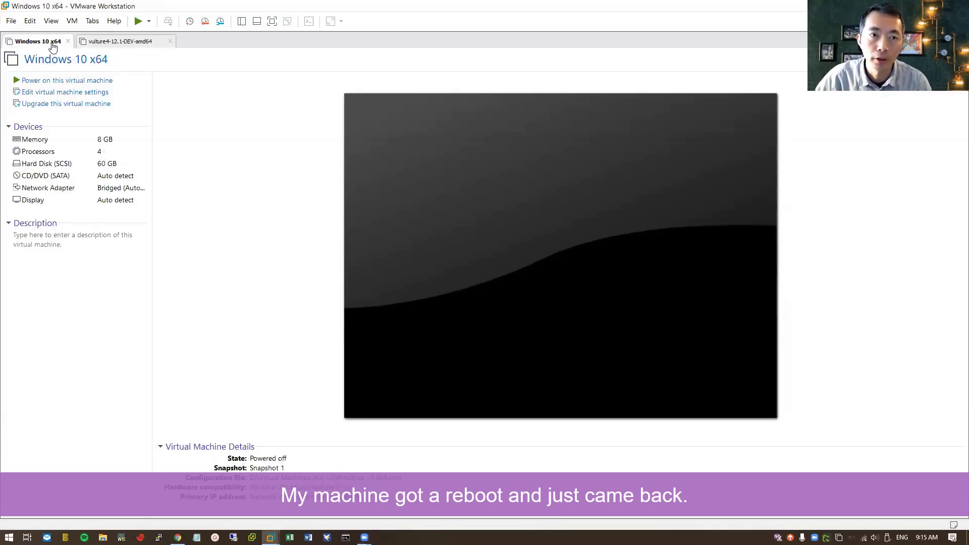
pyautogui.click(78, 81)
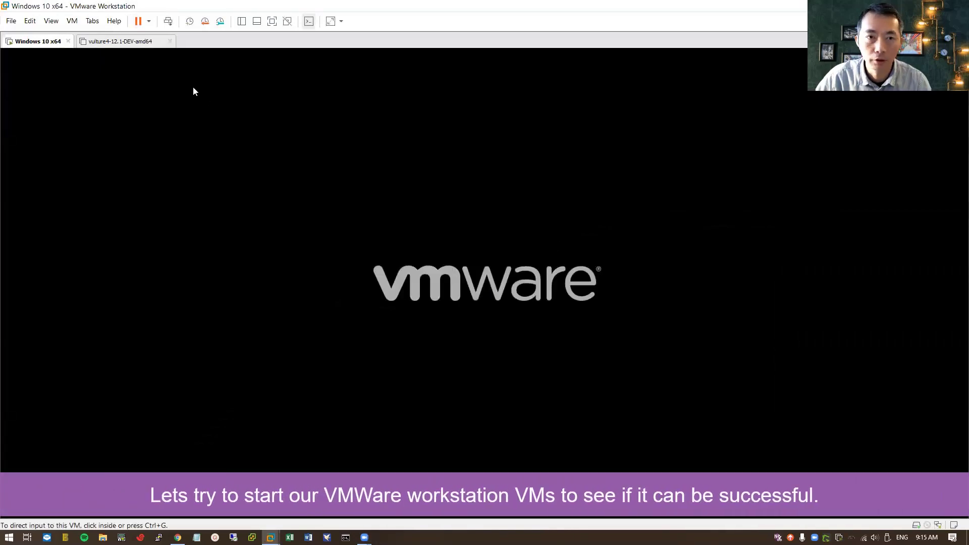
pyautogui.click(129, 42)
pyautogui.click(83, 82)
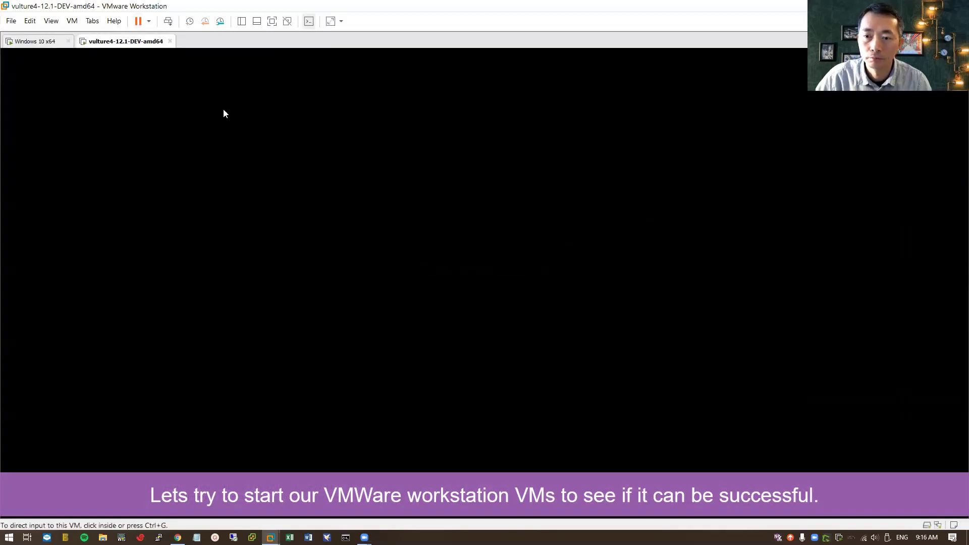
pyautogui.click(38, 42)
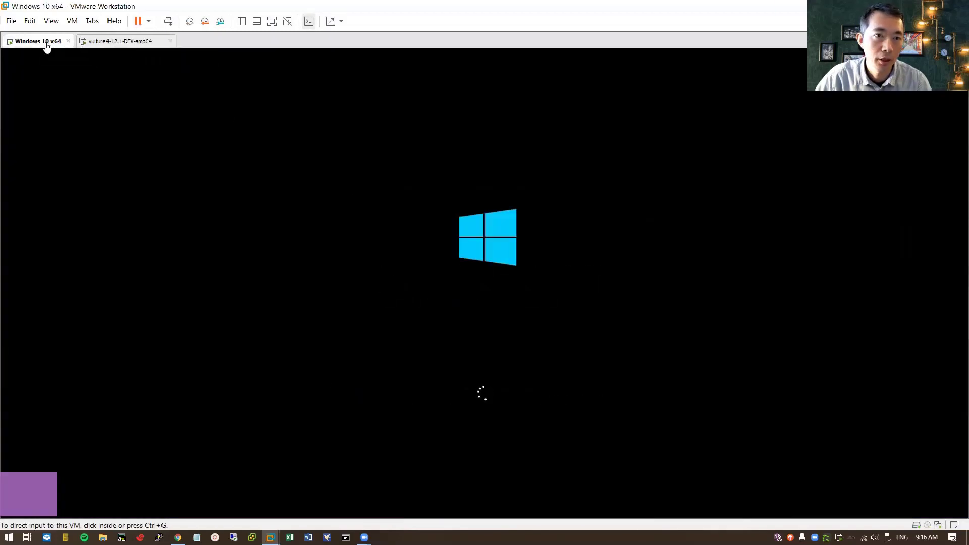
pyautogui.click(117, 44)
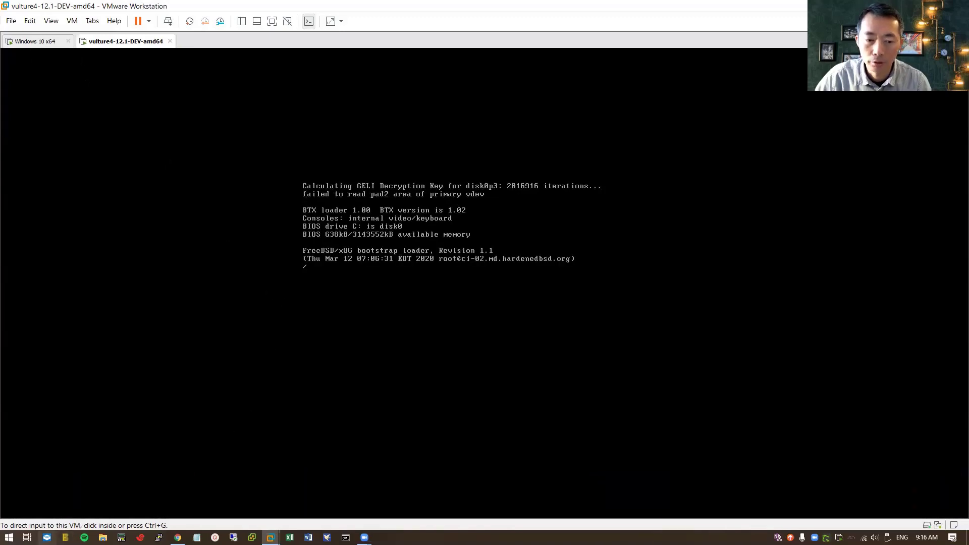
pyautogui.click(444, 332)
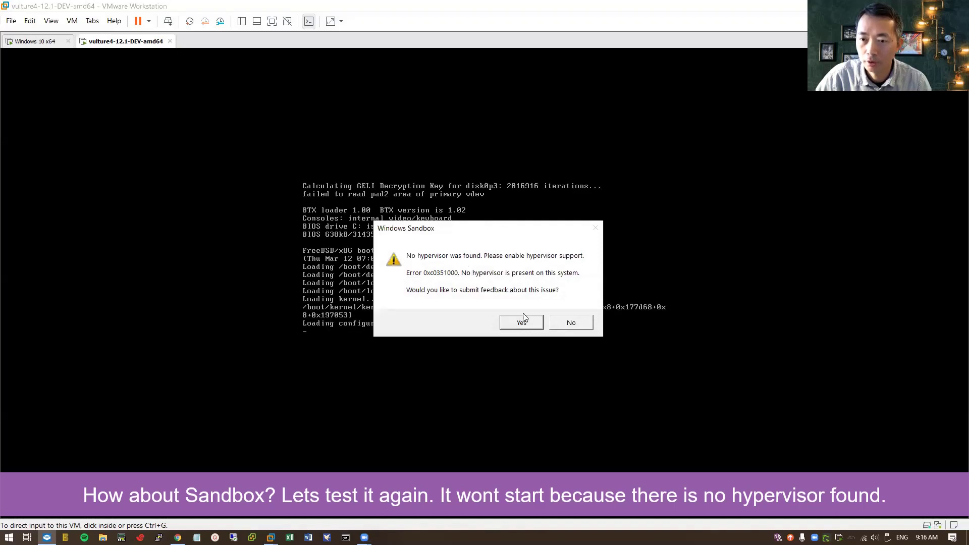
# Decline the Windows Sandbox error's feedback prompt and bring up a Command Prompt window.
pyautogui.click(568, 324)
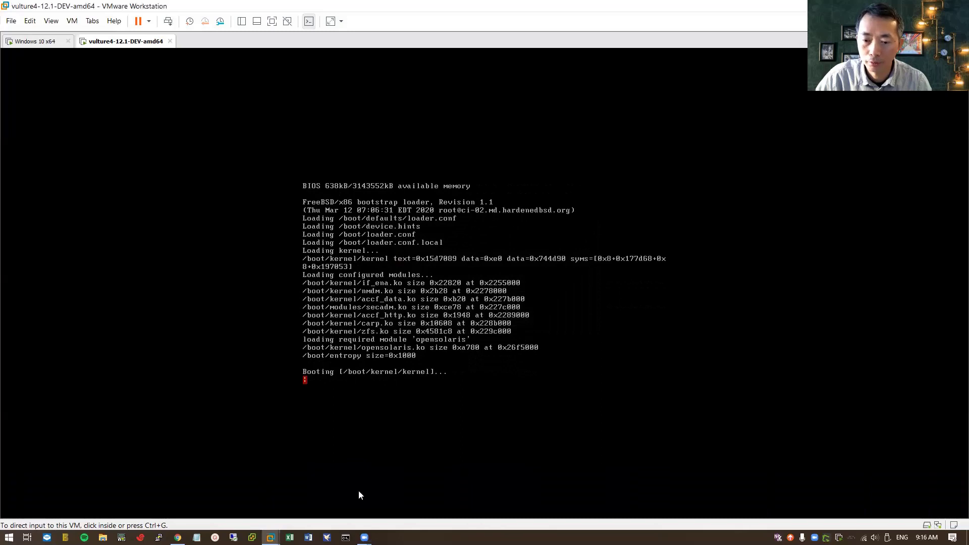
pyautogui.click(345, 537)
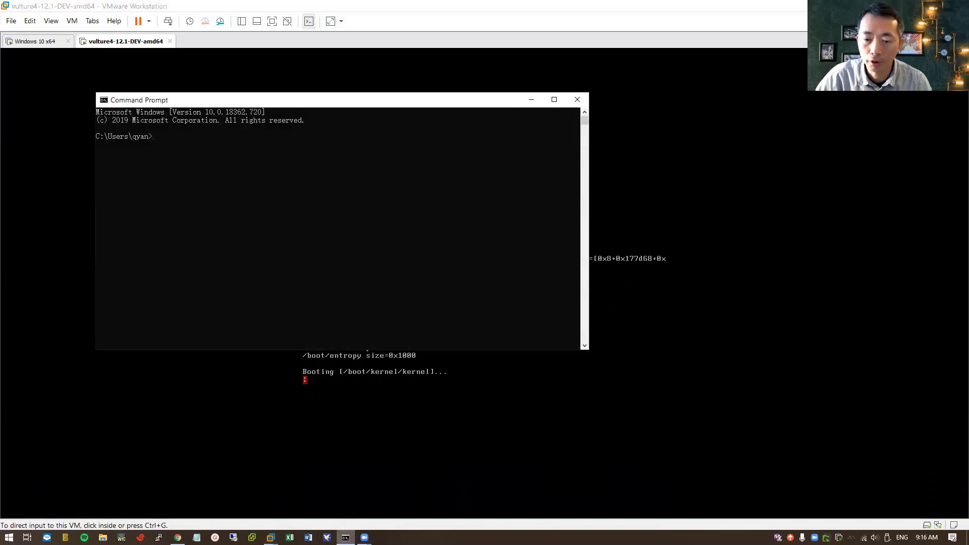
# In an administrator Command Prompt, run bcdedit /set hypervisorlaunchtype auto, fixing a stray space first.
pyautogui.rightClick(346, 536)
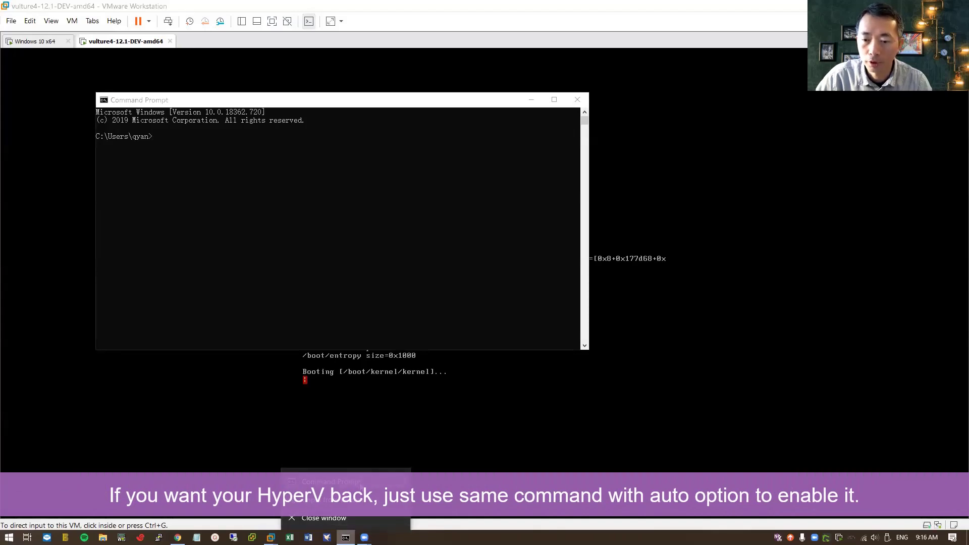
pyautogui.rightClick(361, 482)
pyautogui.click(422, 408)
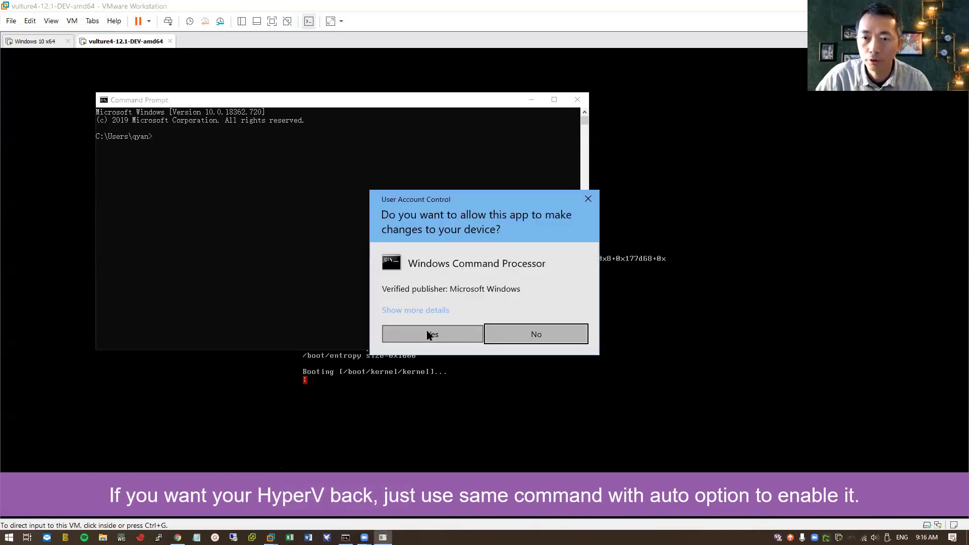
pyautogui.click(427, 335)
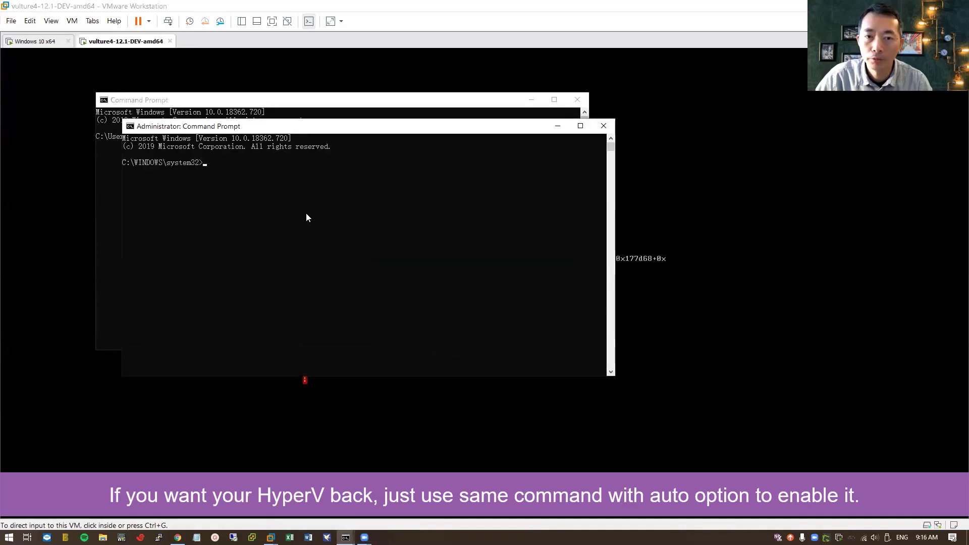
pyautogui.write('bcdedit / set hypervisorlaunchtype auto')
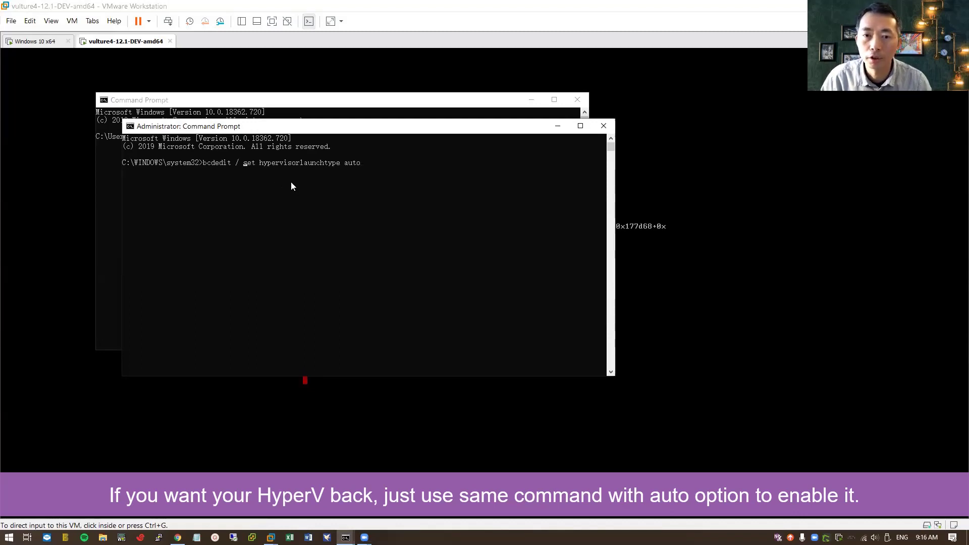
pyautogui.press('BackSpace')
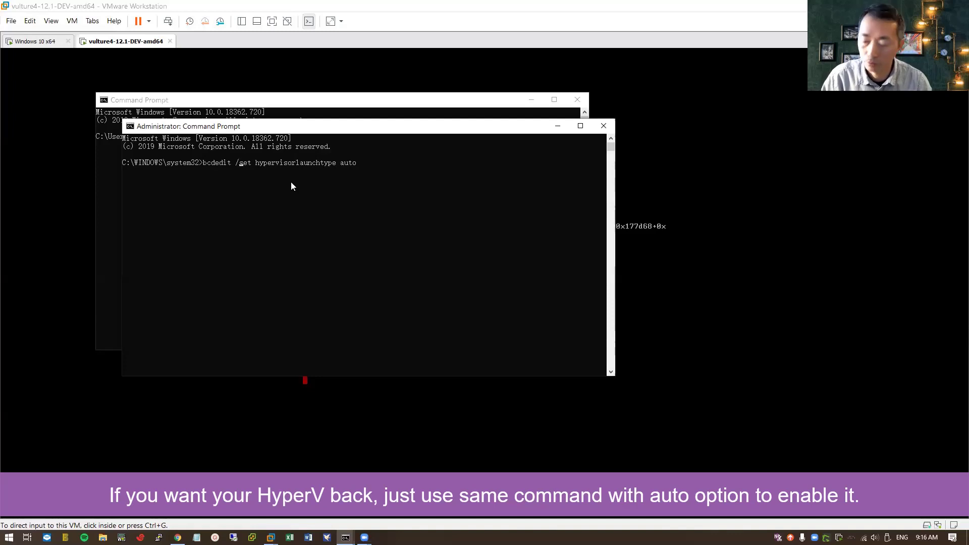
pyautogui.press('Return')
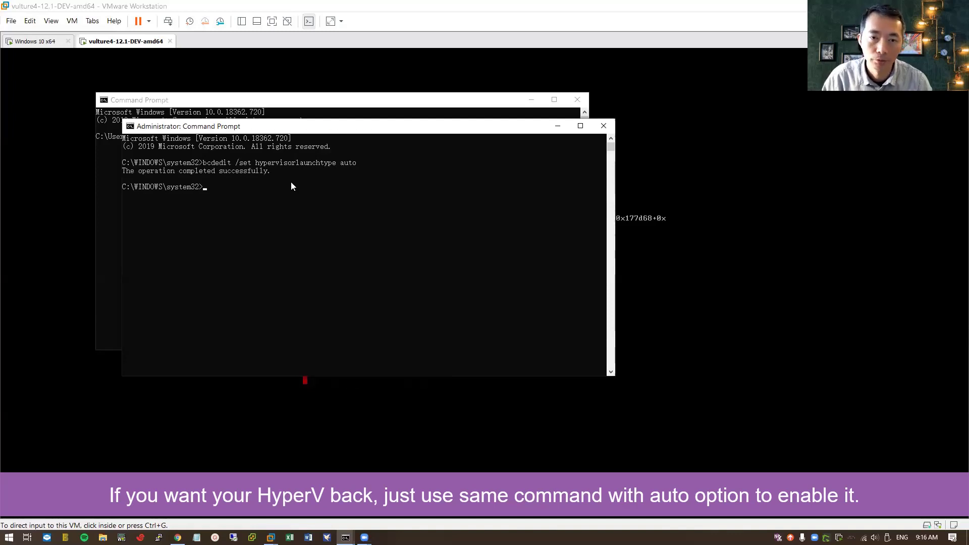